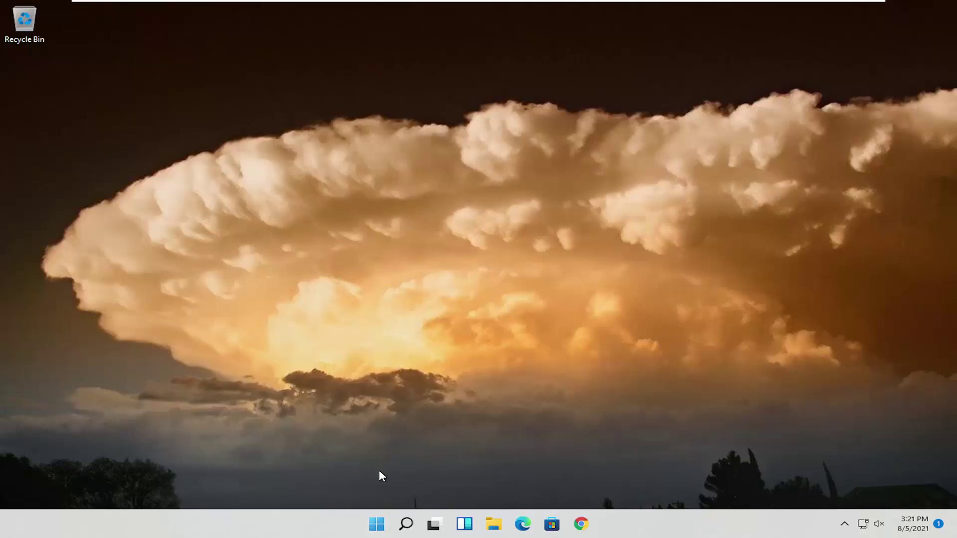
# - Review the programs that launch at startup in Task Manager, select Microsoft OneDrive to check its status, and close Task Manager
pyautogui.rightClick(376, 525)
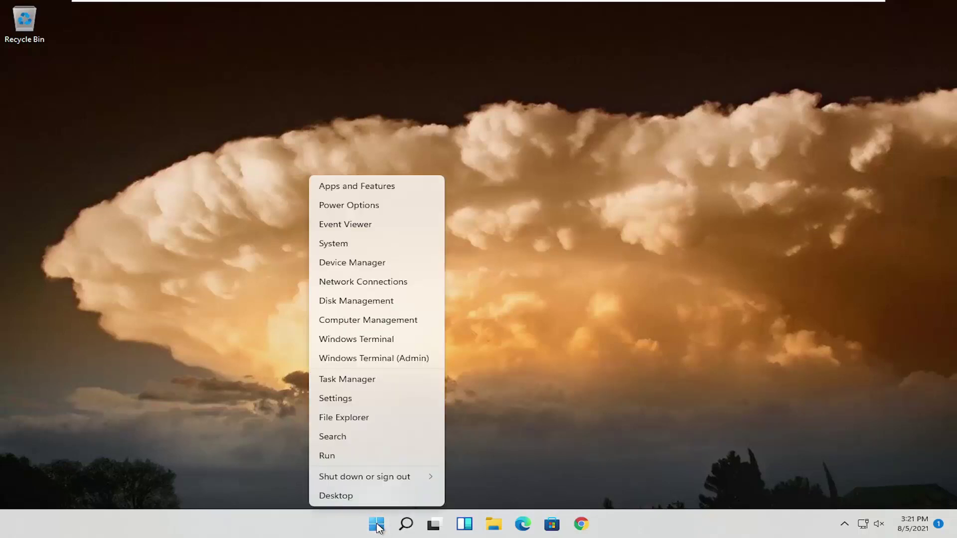
pyautogui.click(342, 379)
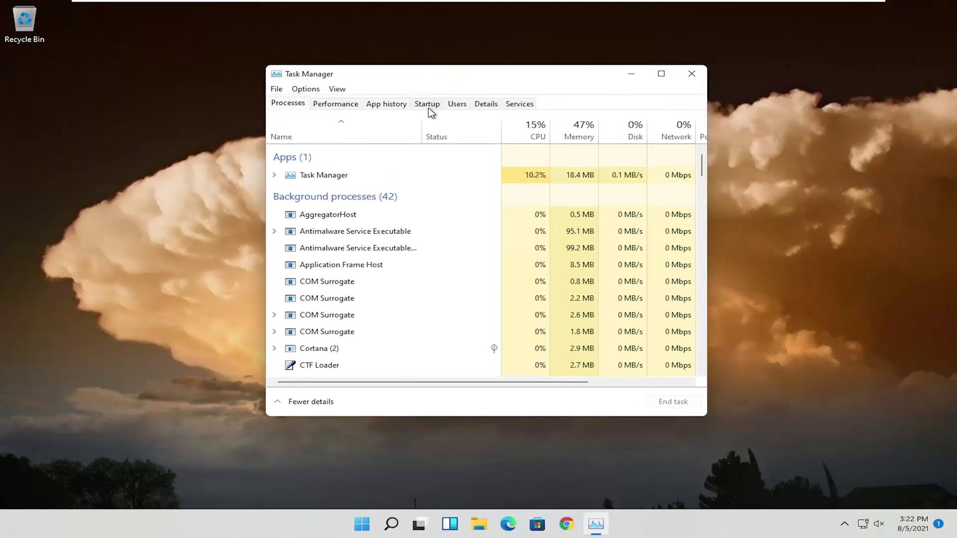
pyautogui.click(428, 104)
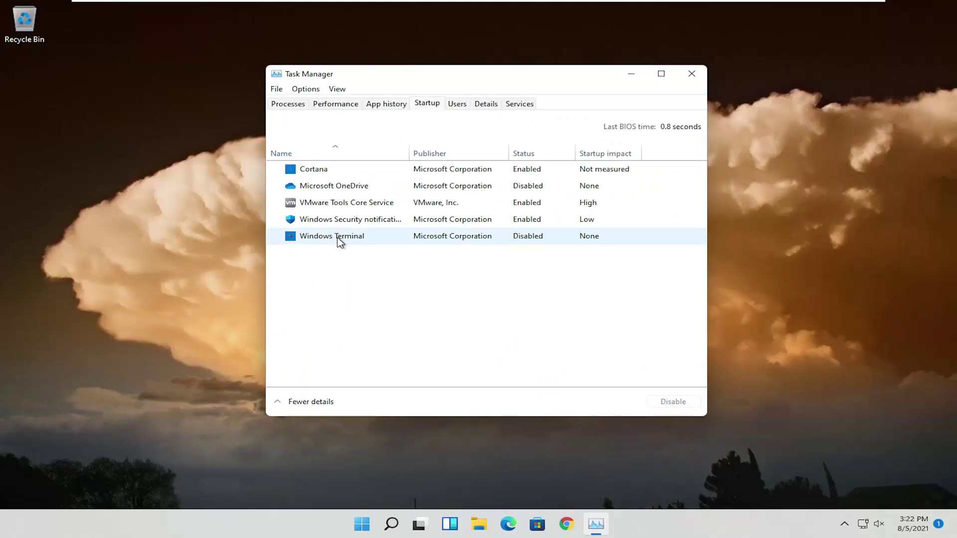
pyautogui.click(362, 192)
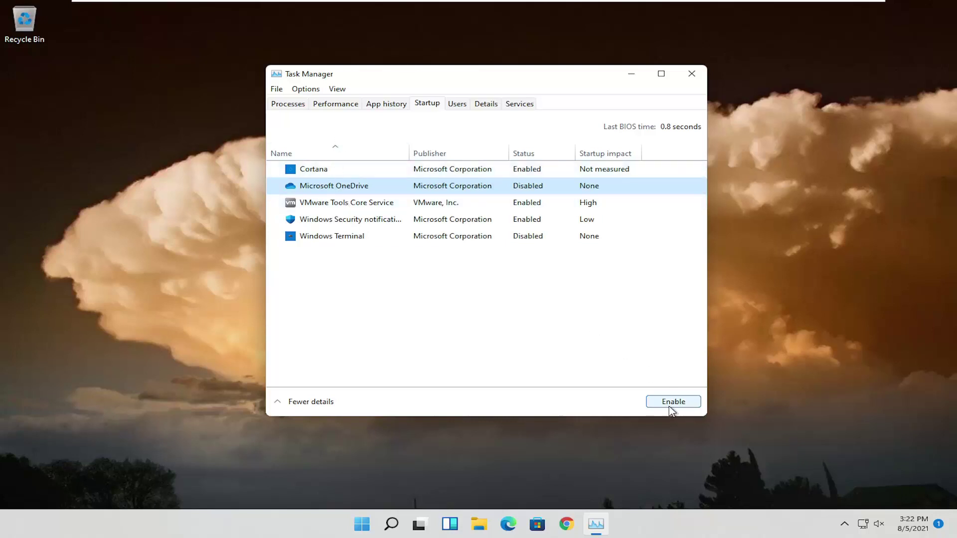
pyautogui.click(692, 75)
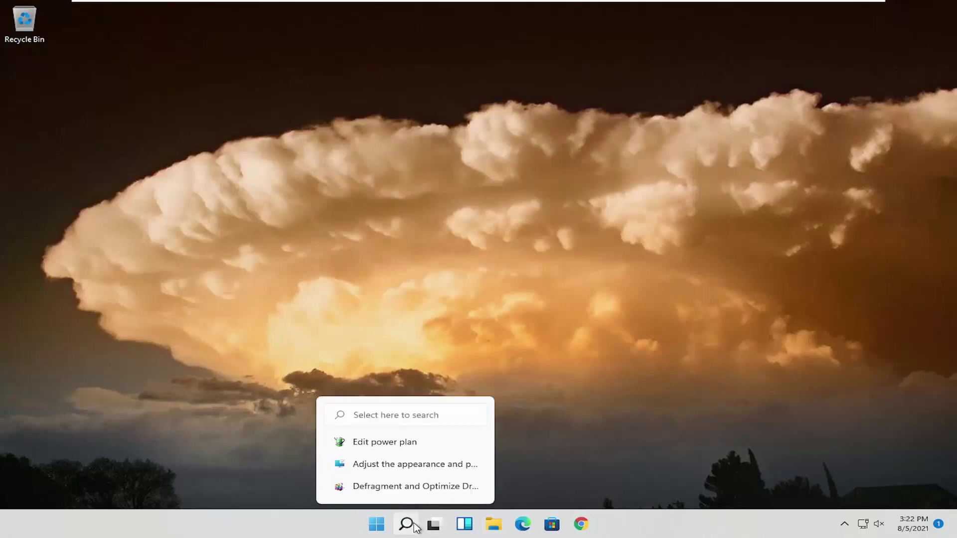
# - Look through the installed programs in the Apps & features settings for unneeded software, and close the settings
pyautogui.click(416, 528)
pyautogui.write('apps an')
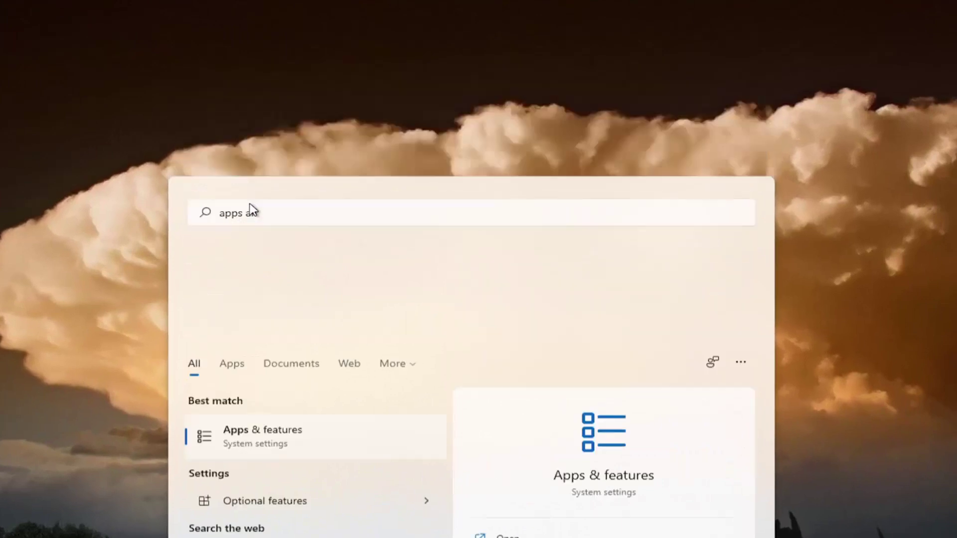
pyautogui.press('Return')
pyautogui.scroll(-5, 483, 271)
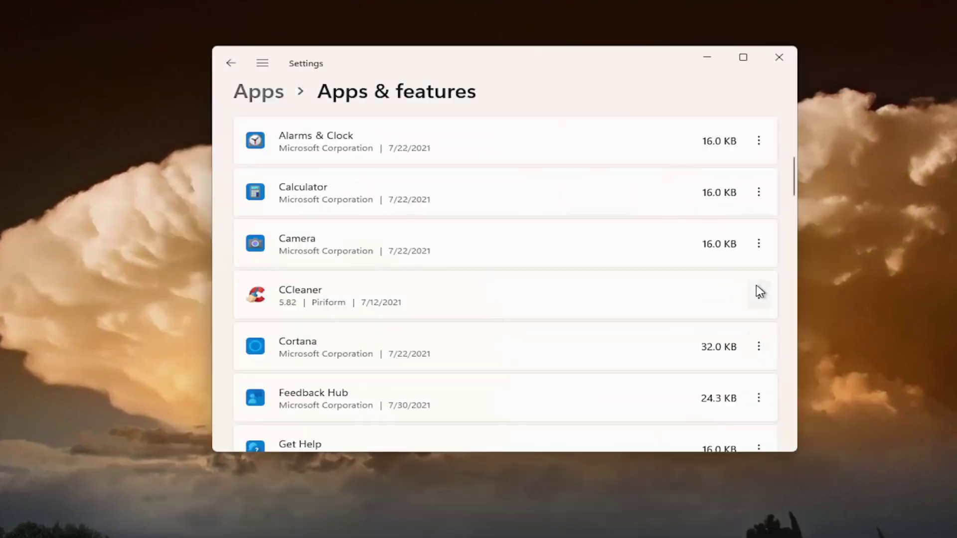
pyautogui.scroll(-1, 760, 297)
pyautogui.scroll(-1, 750, 297)
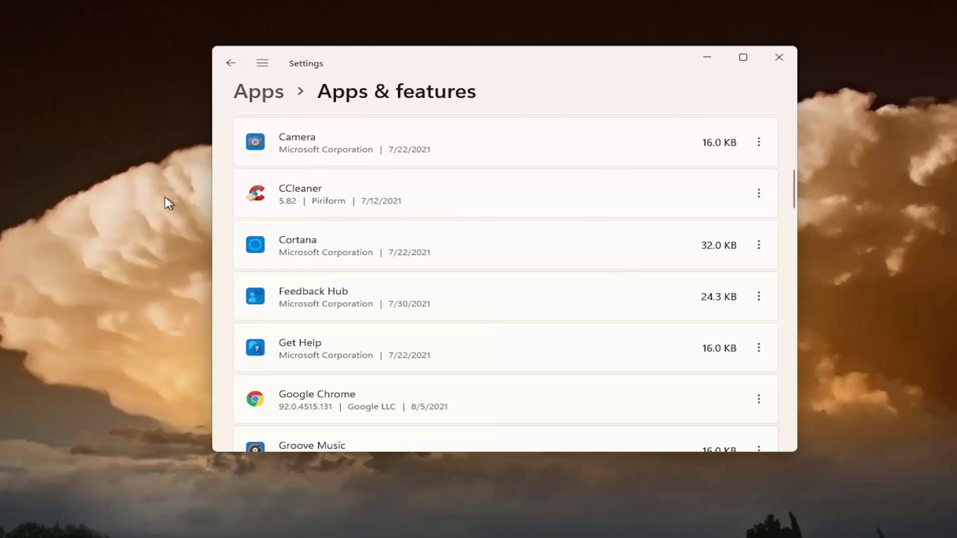
pyautogui.scroll(-5, 449, 277)
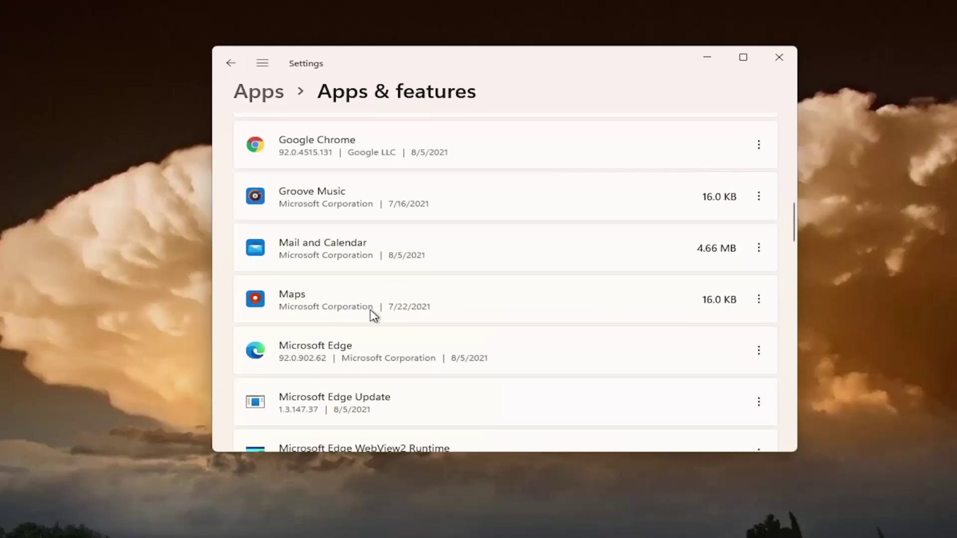
pyautogui.scroll(-3, 342, 316)
pyautogui.click(779, 57)
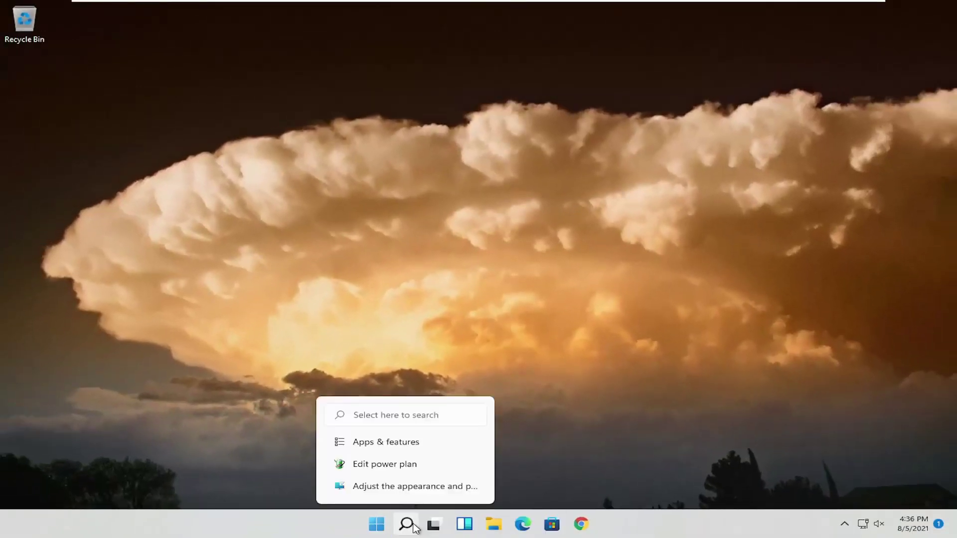
# - Open the Windows appearance and performance options and apply Adjust for best performance to the visual effects
pyautogui.click(400, 527)
pyautogui.write('adjust')
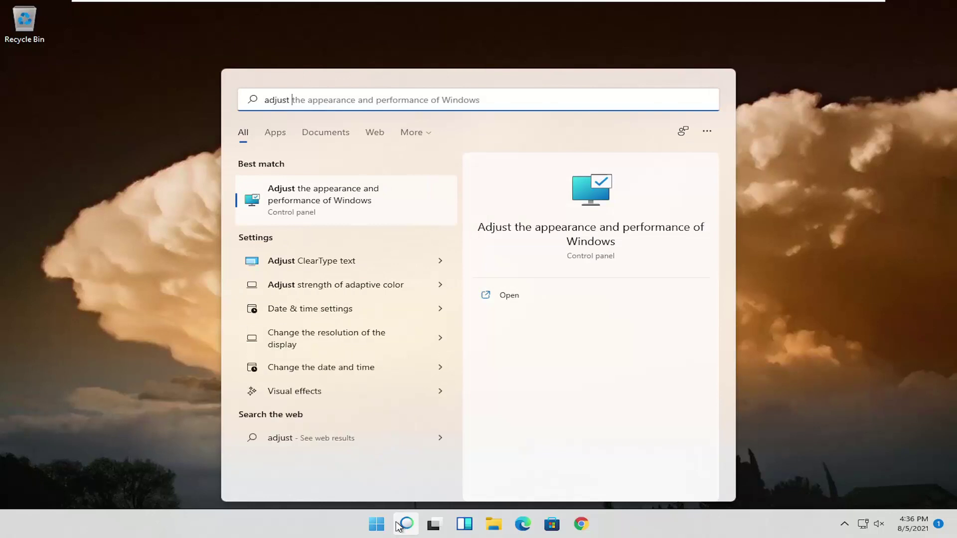
pyautogui.click(344, 202)
pyautogui.moveTo(215, 72); pyautogui.dragTo(431, 57)
pyautogui.click(343, 154)
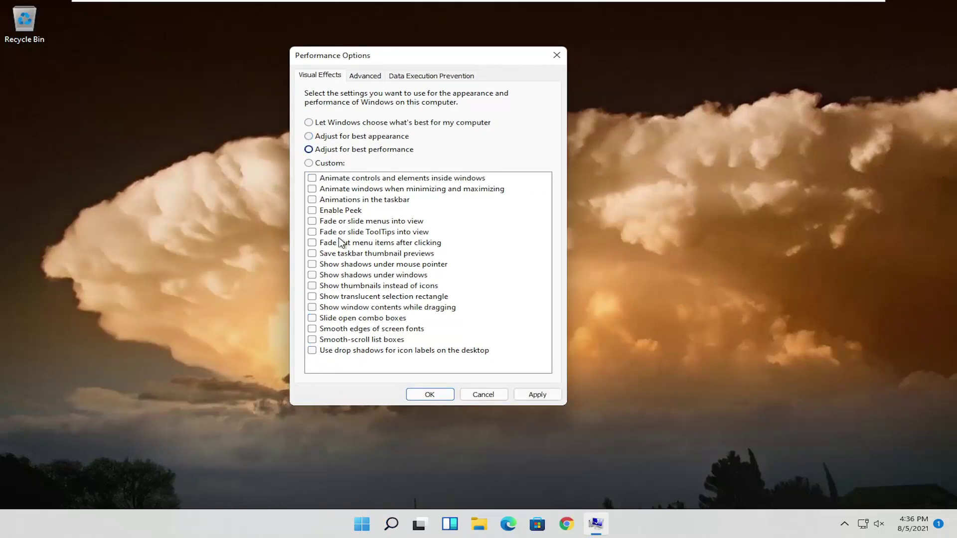
pyautogui.click(528, 395)
# - Enable Save taskbar thumbnail previews and Slide open combo boxes as custom visual effects, and apply them
pyautogui.moveTo(392, 56); pyautogui.dragTo(440, 57)
pyautogui.click(361, 256)
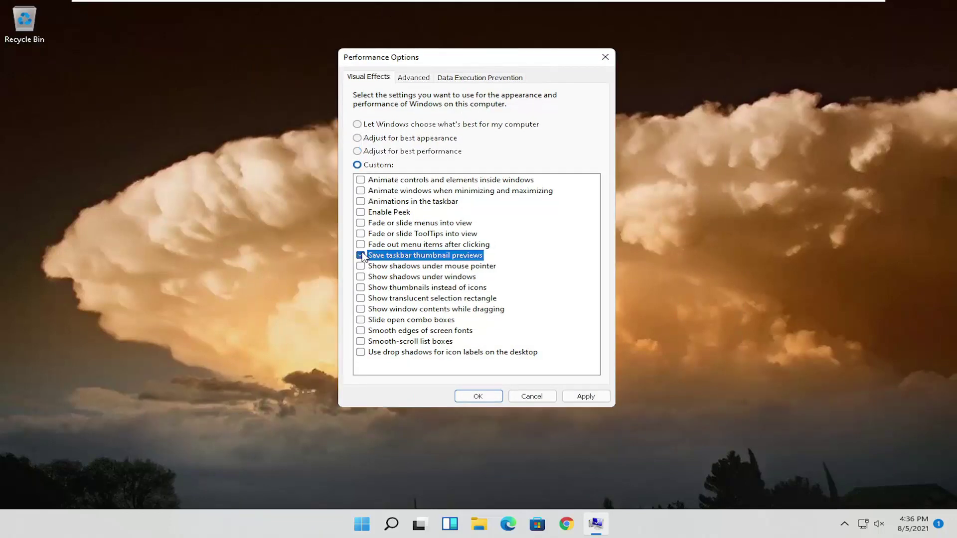
pyautogui.click(361, 321)
pyautogui.click(586, 396)
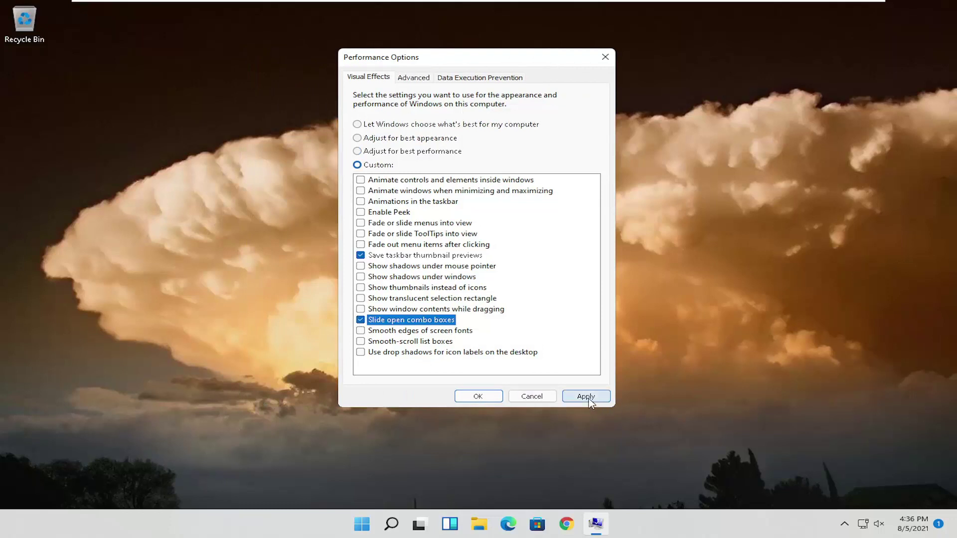
pyautogui.moveTo(479, 62); pyautogui.dragTo(469, 62)
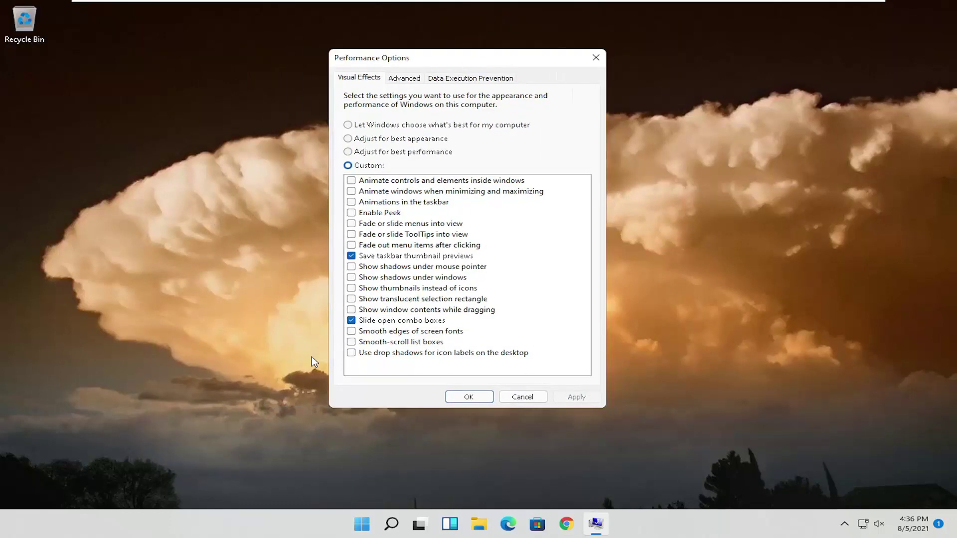
# - Disable the two custom visual effects, apply Adjust for best performance again, and close the performance options
pyautogui.click(351, 320)
pyautogui.click(352, 256)
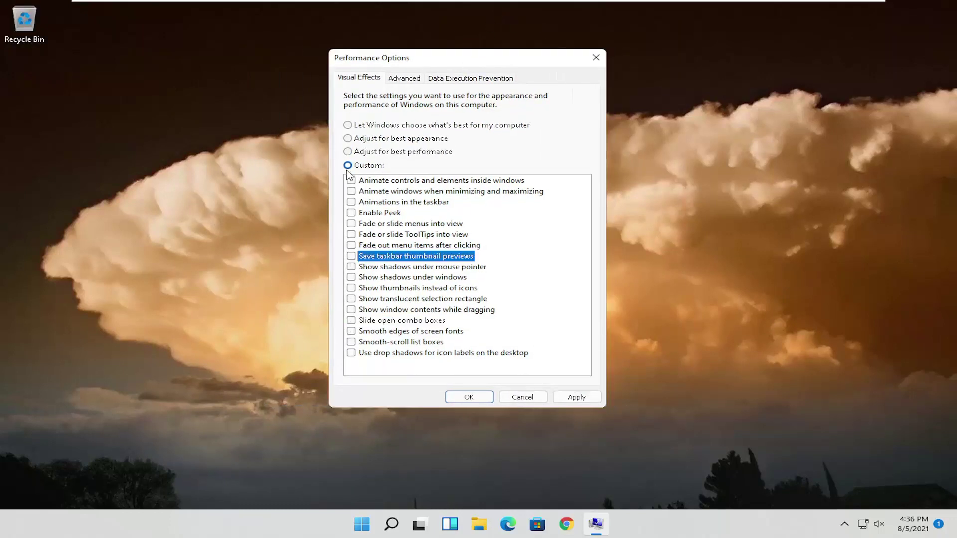
pyautogui.click(402, 152)
pyautogui.click(573, 397)
pyautogui.click(465, 396)
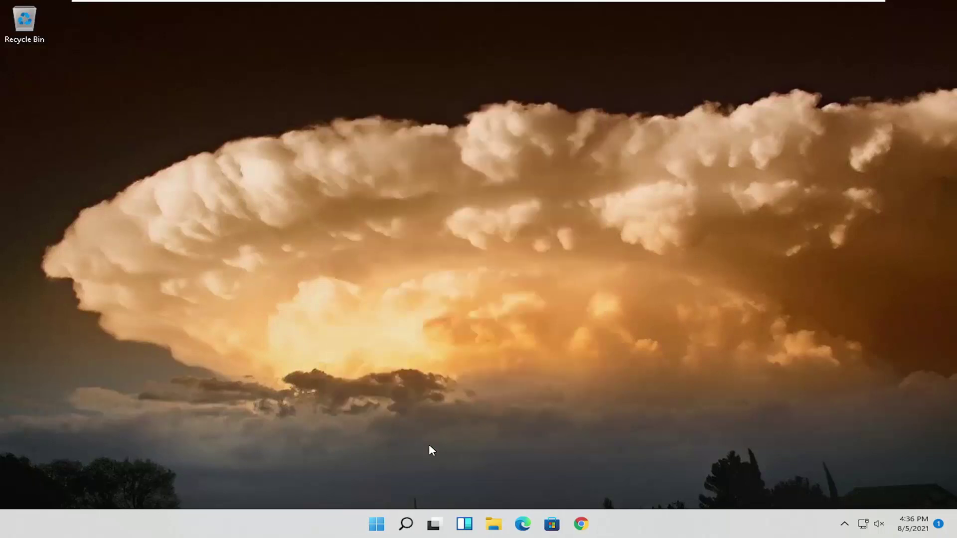
# - Open Control Panel and display its items as large icons
pyautogui.click(405, 524)
pyautogui.write('ad')
pyautogui.press('BackSpace')
pyautogui.press('BackSpace')
pyautogui.write('control')
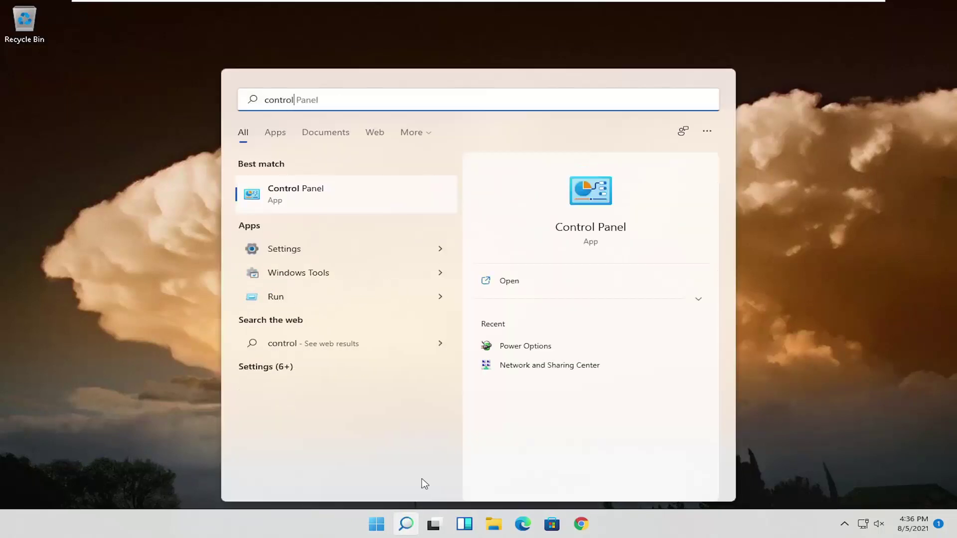
pyautogui.write(' panel')
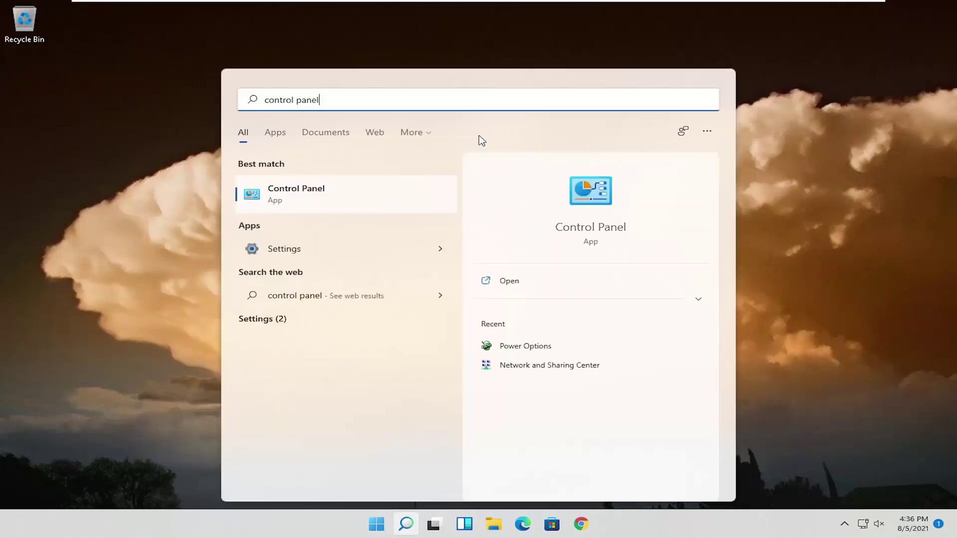
pyautogui.click(301, 195)
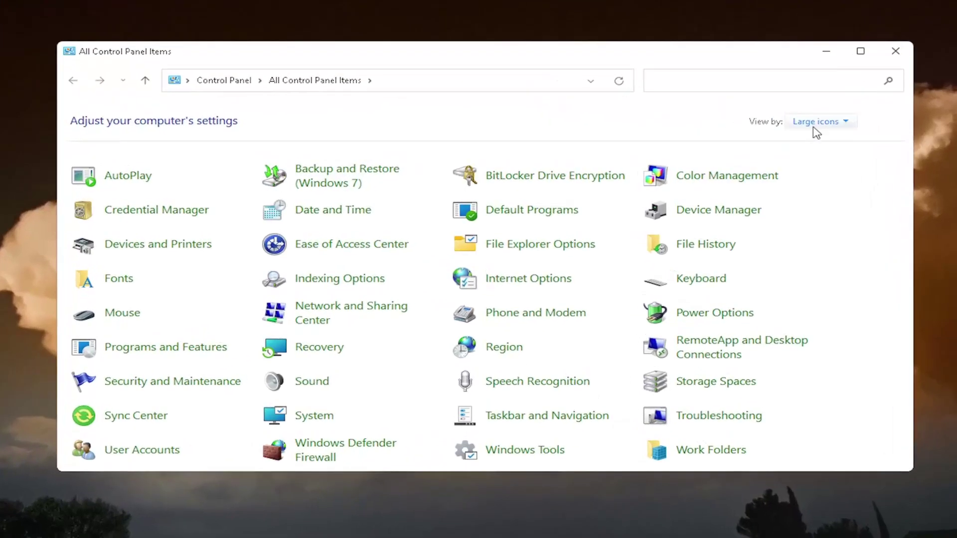
pyautogui.click(774, 152)
pyautogui.click(838, 166)
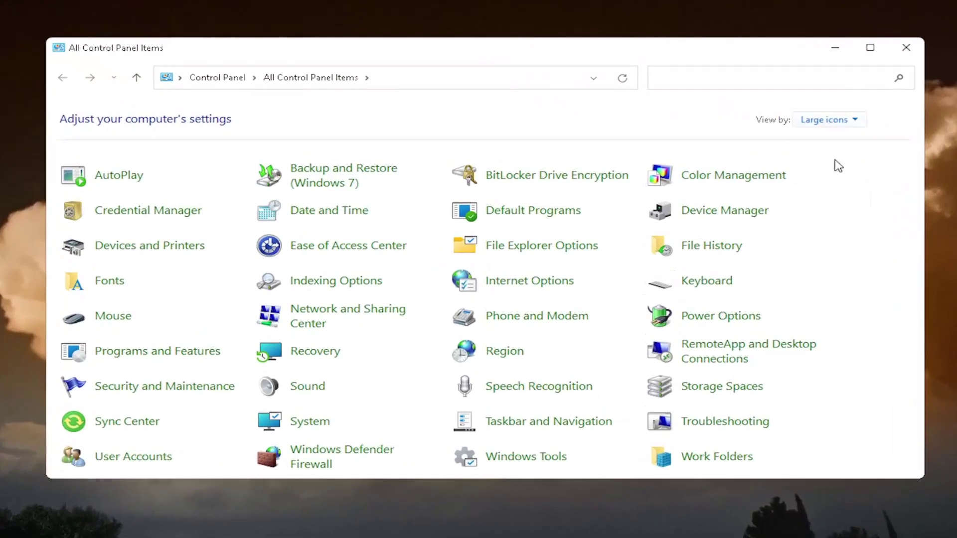
# - Switch the power plan to High performance in Power Options, and close the window
pyautogui.click(711, 319)
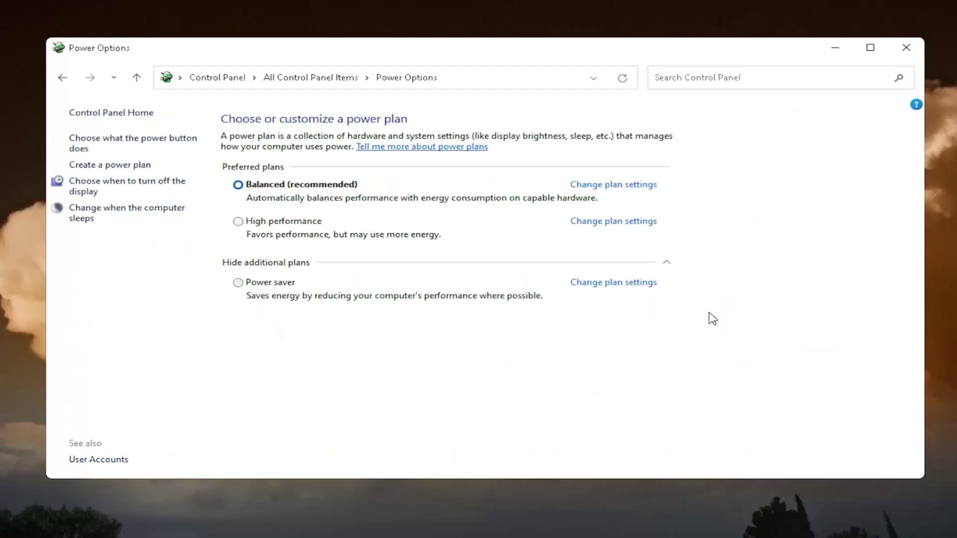
pyautogui.click(260, 262)
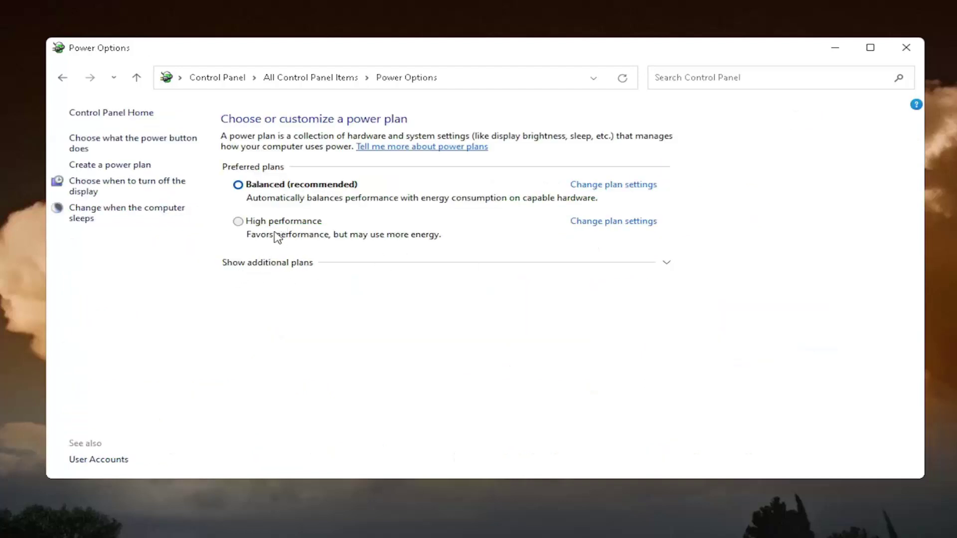
pyautogui.click(279, 263)
pyautogui.click(250, 227)
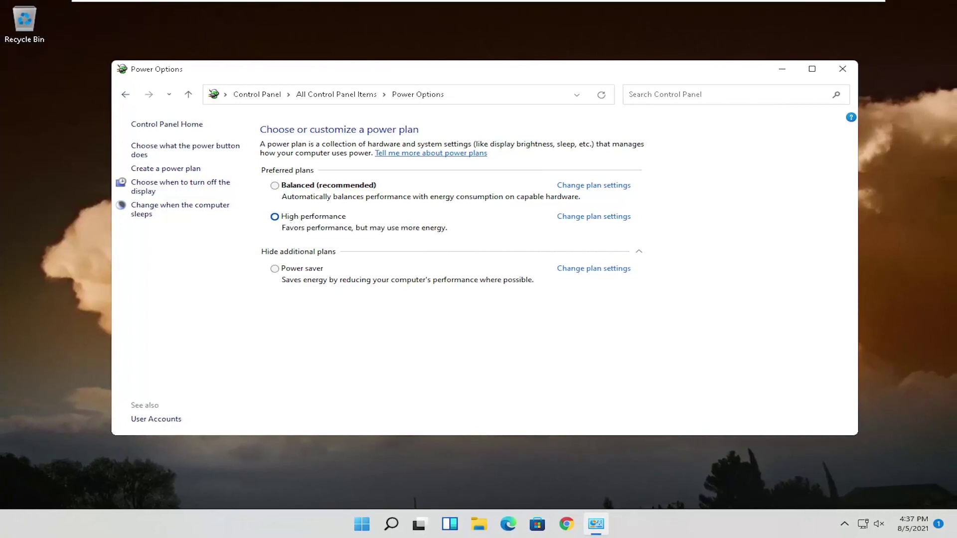
pyautogui.click(843, 69)
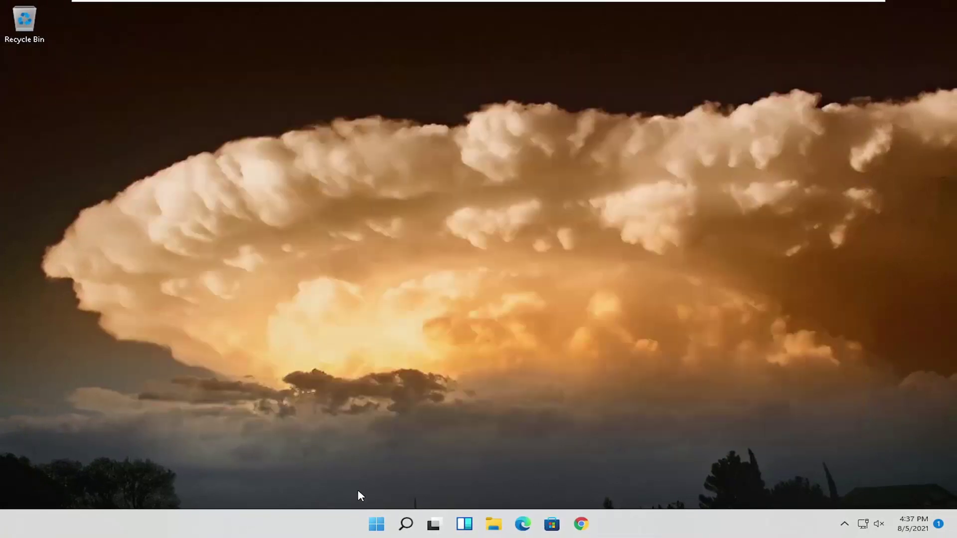
# - Run Disk Cleanup on drive C: with system files included, and submit the preselected file categories for deletion
pyautogui.click(406, 526)
pyautogui.write('disk cl')
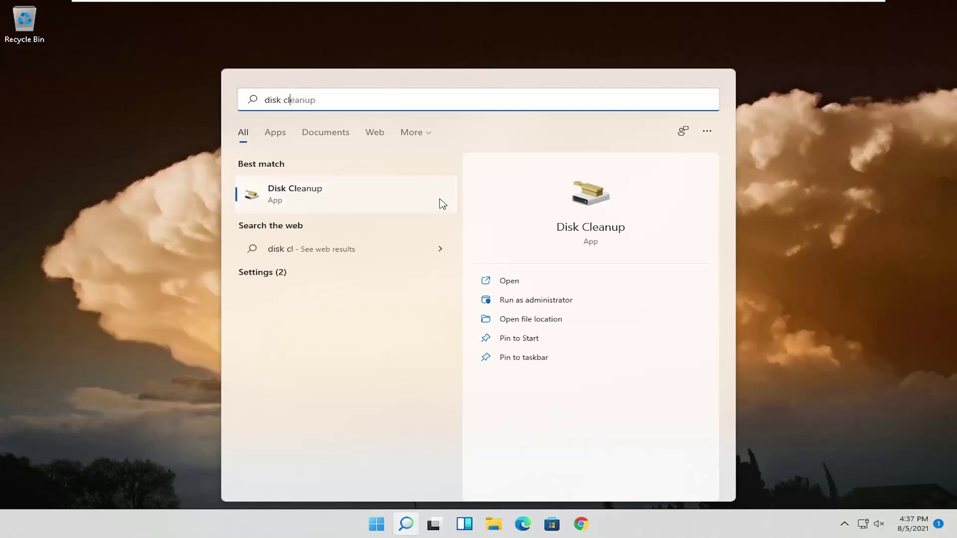
pyautogui.click(339, 193)
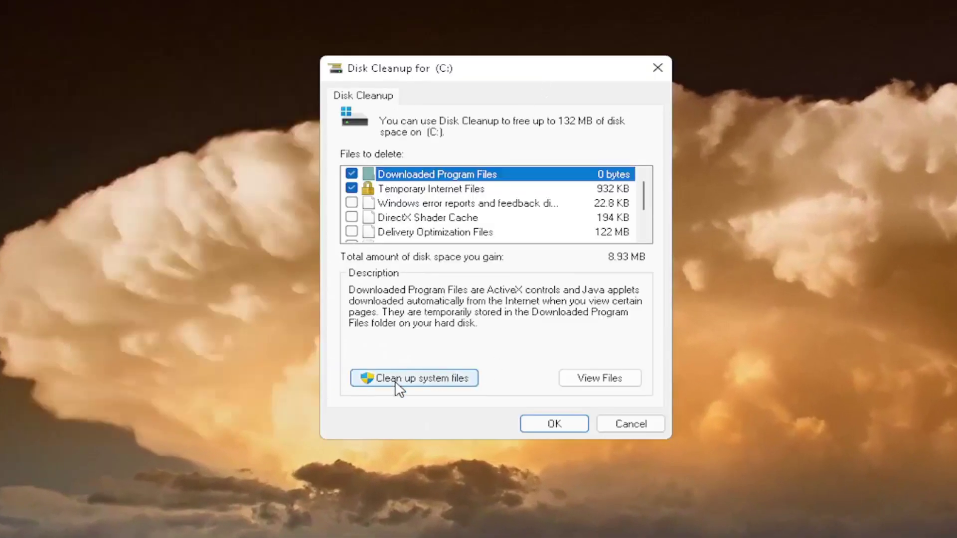
pyautogui.click(438, 377)
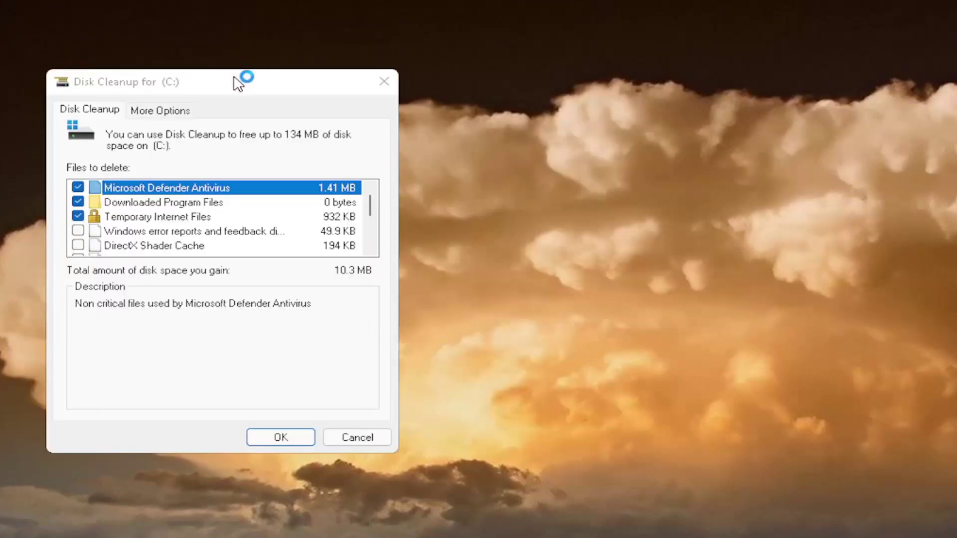
pyautogui.moveTo(238, 79); pyautogui.dragTo(500, 63)
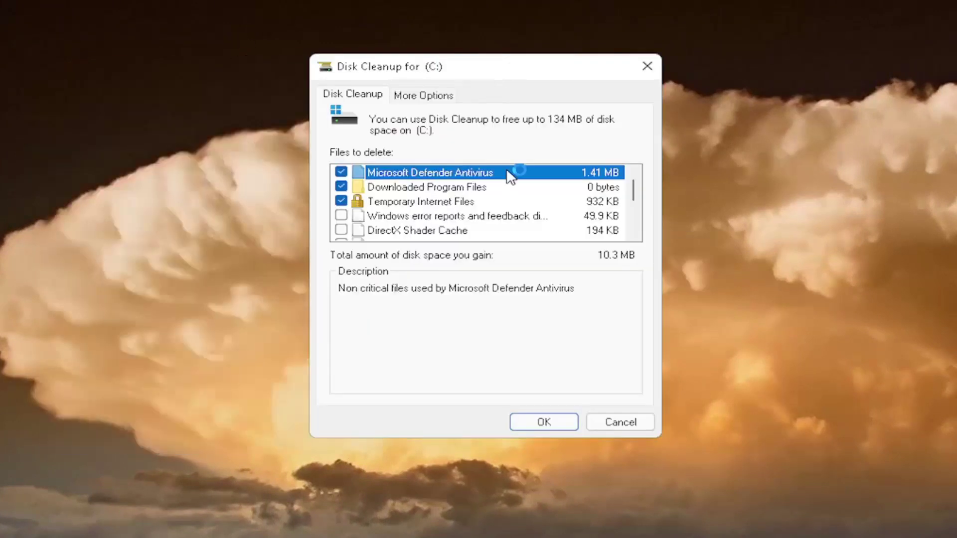
pyautogui.click(526, 422)
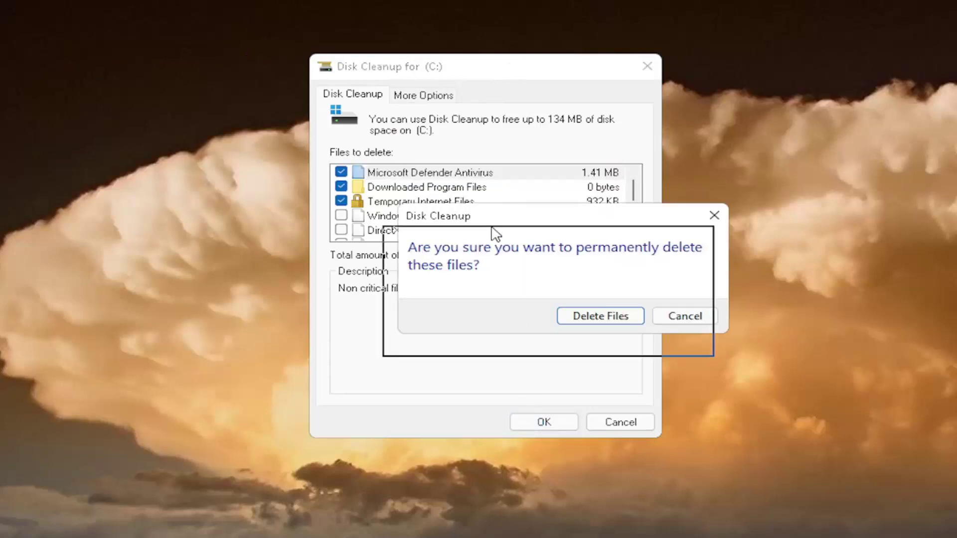
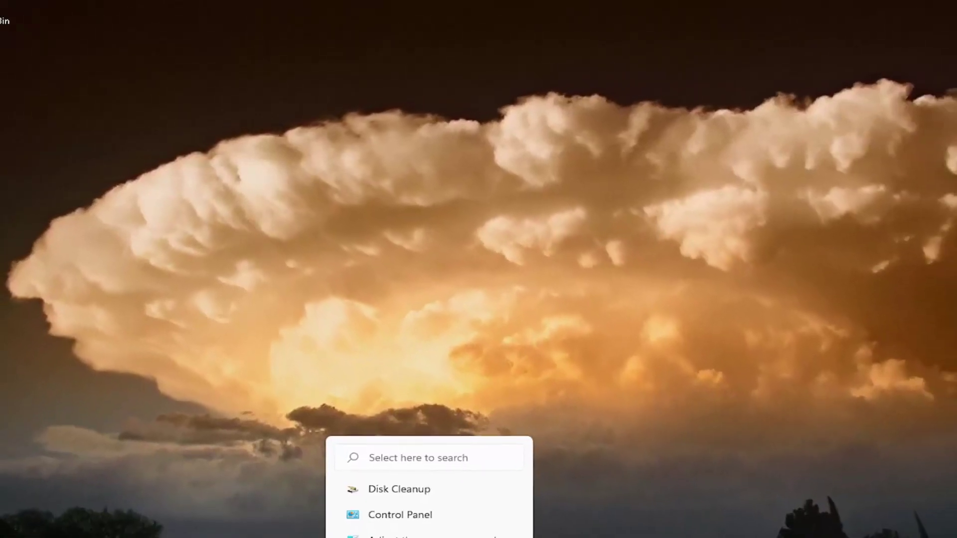
# - Optimize drive C: with Defragment and Optimize Drives, and close the tool
pyautogui.click(405, 520)
pyautogui.write('defra')
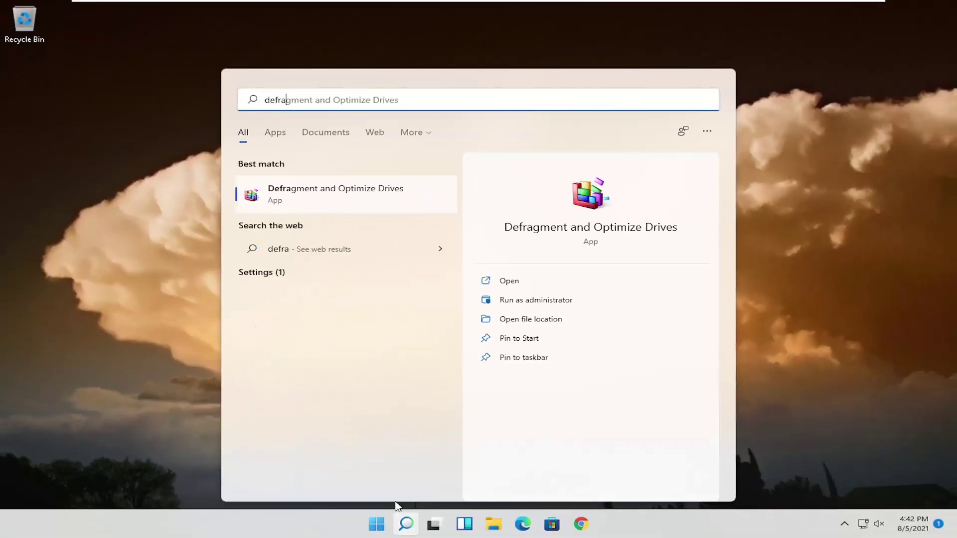
pyautogui.write('g')
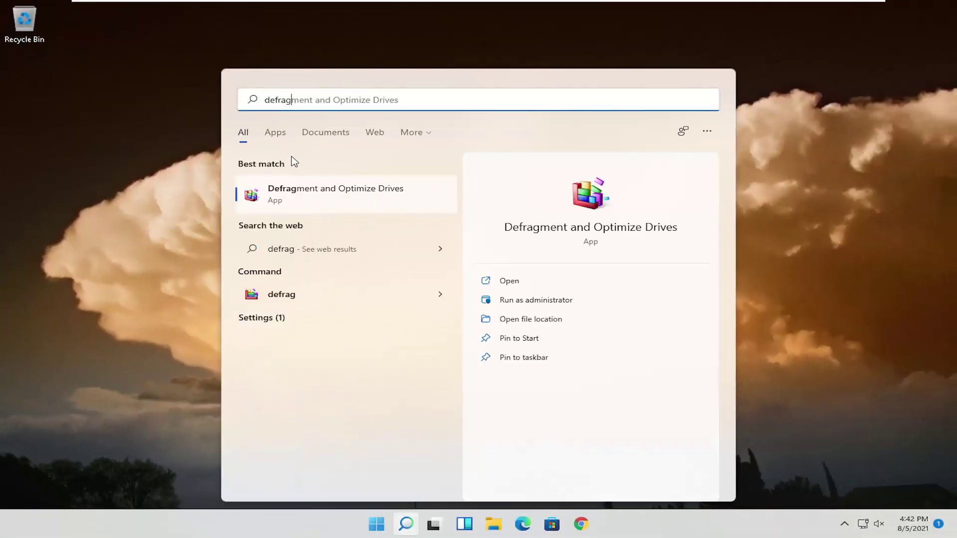
pyautogui.click(329, 197)
pyautogui.click(654, 296)
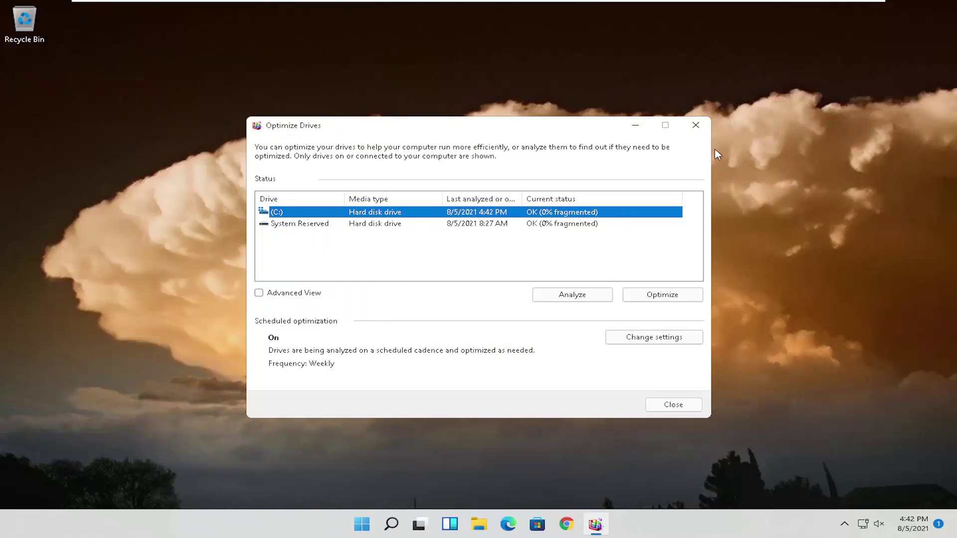
pyautogui.click(696, 125)
# - Search for cmd, launch Command Prompt with administrator rights, and approve the User Account Control request
pyautogui.click(406, 525)
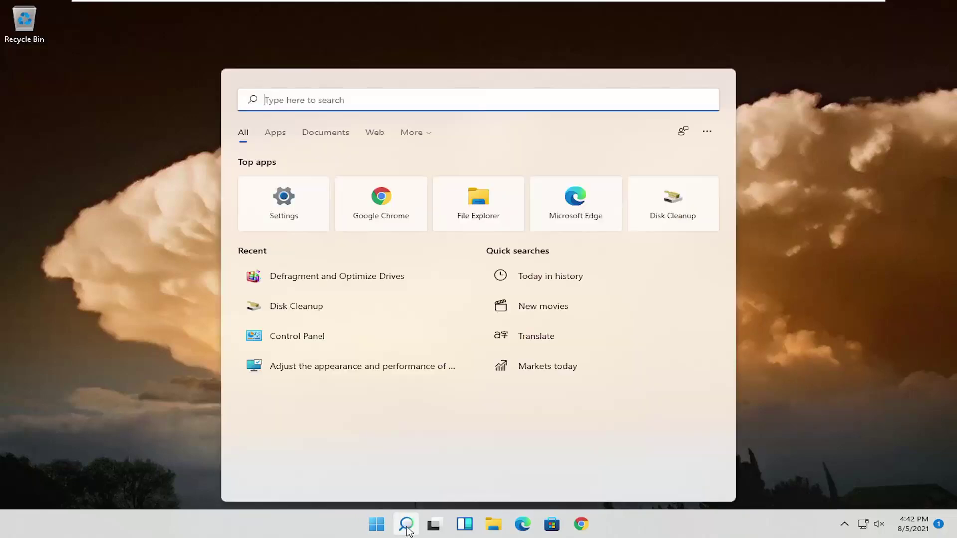
pyautogui.write('cmd')
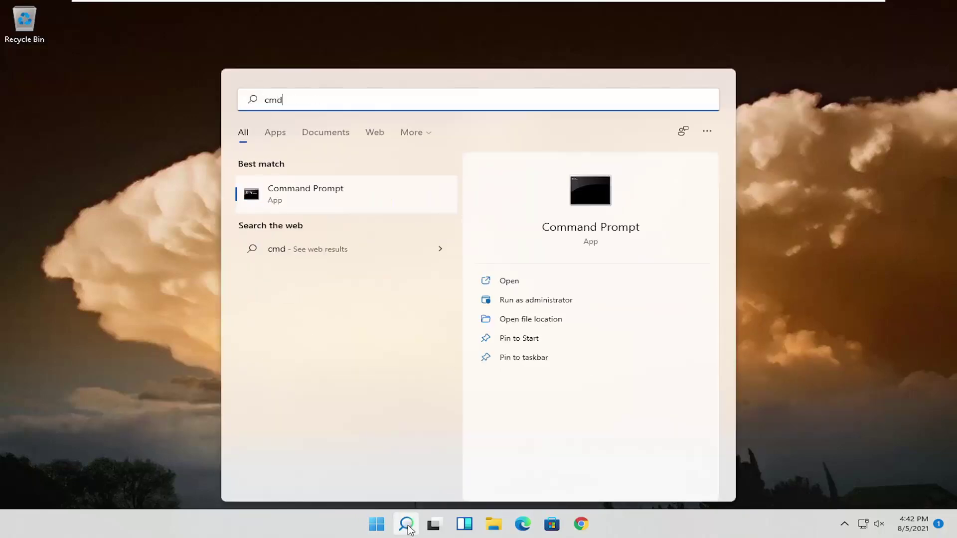
pyautogui.click(315, 197)
pyautogui.rightClick(315, 198)
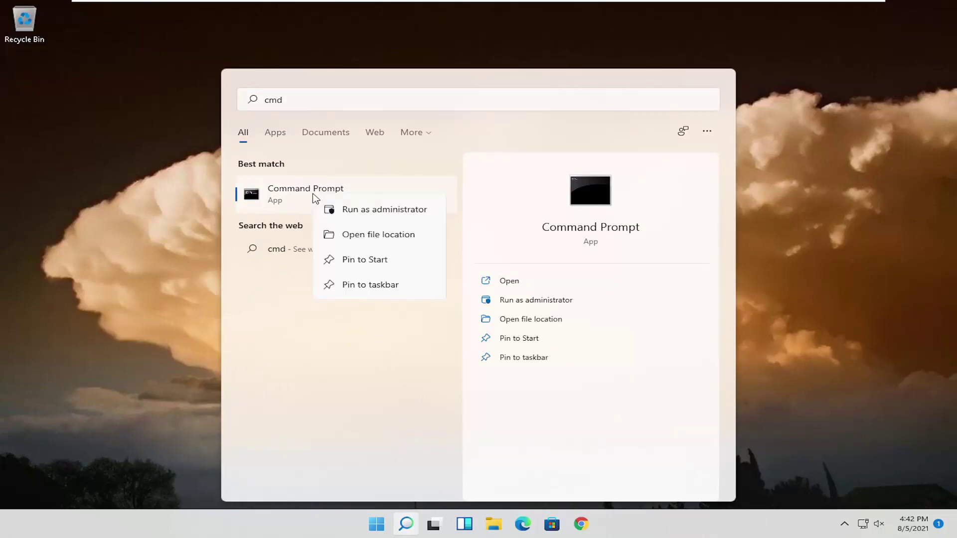
pyautogui.click(366, 215)
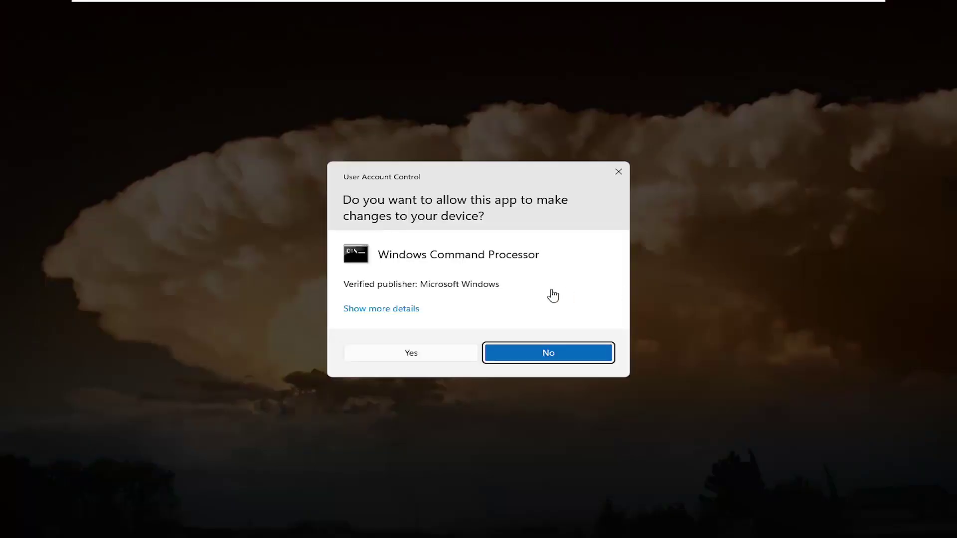
pyautogui.click(424, 361)
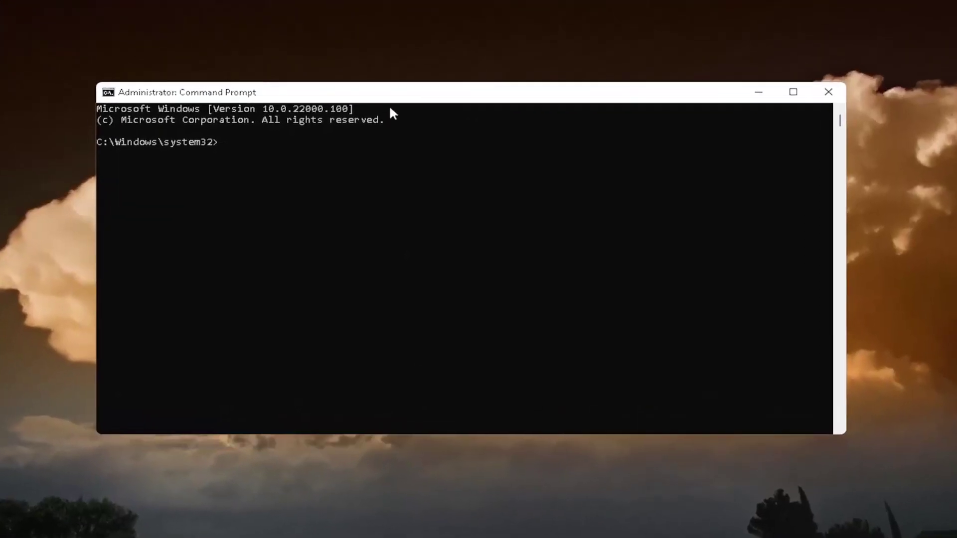
# - Run the System File Checker scan with the command sfc /scannow
pyautogui.write('sfc /sc')
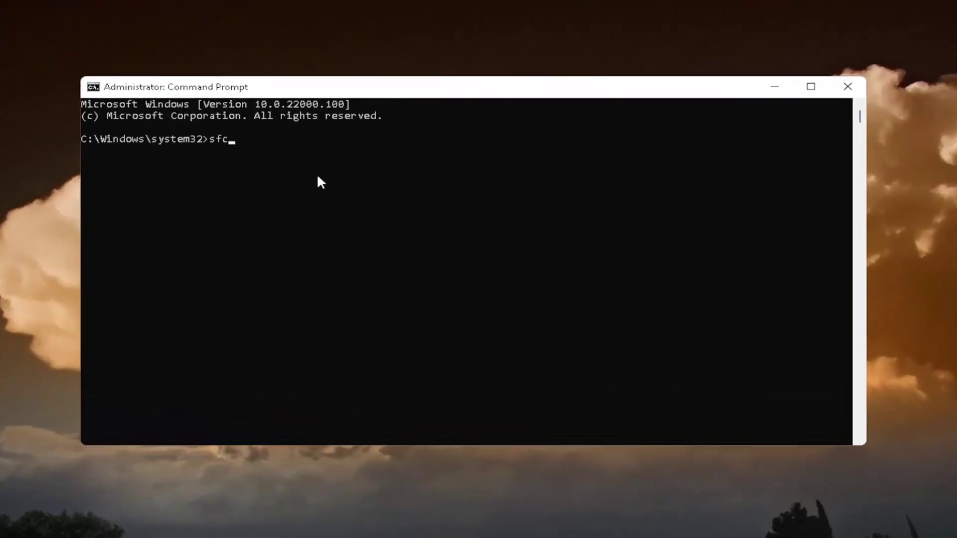
pyautogui.write('annow')
pyautogui.press('Return')
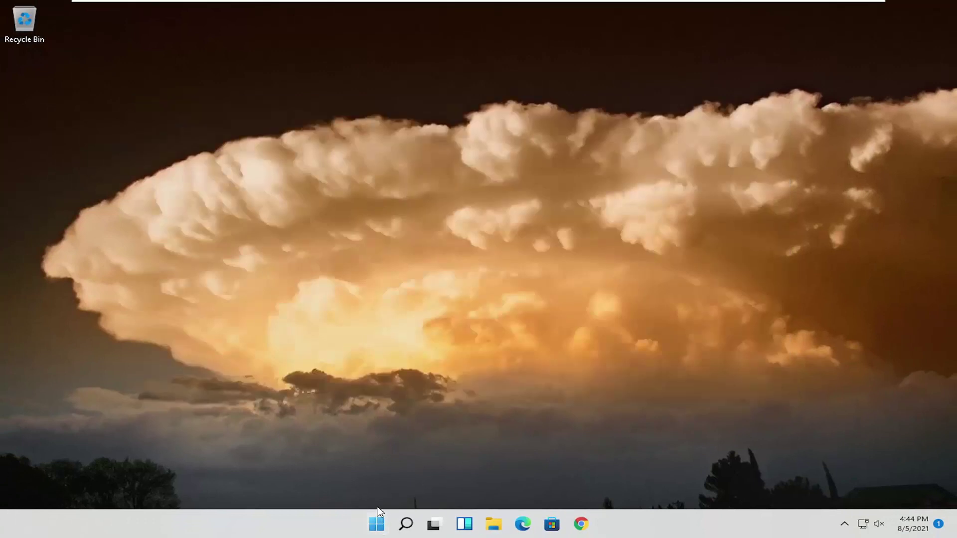
# - Restart the computer
pyautogui.rightClick(376, 524)
pyautogui.moveTo(382, 477)
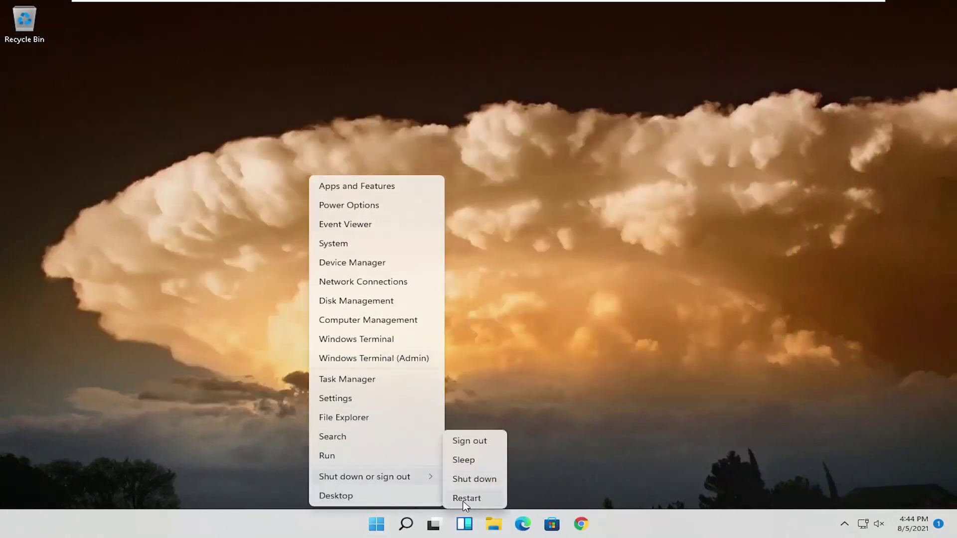
pyautogui.click(468, 498)
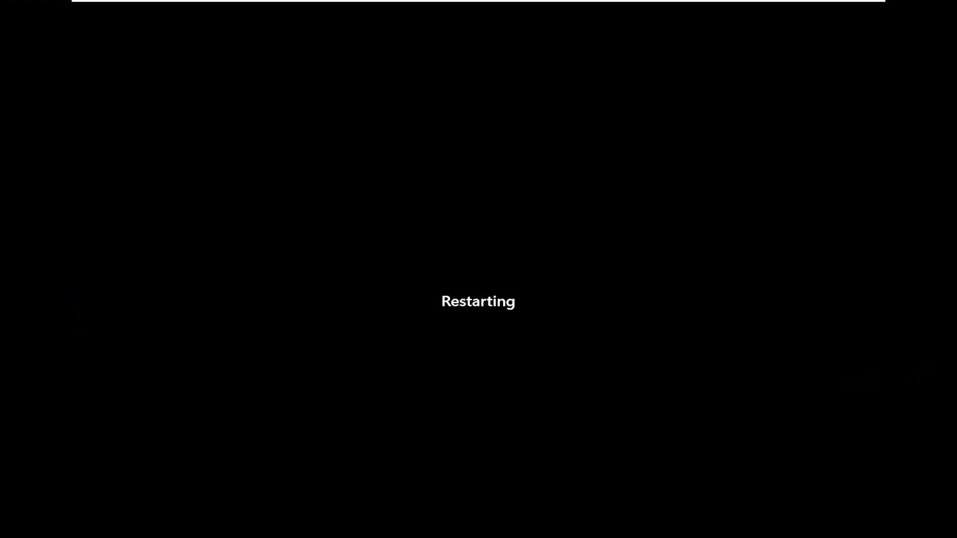